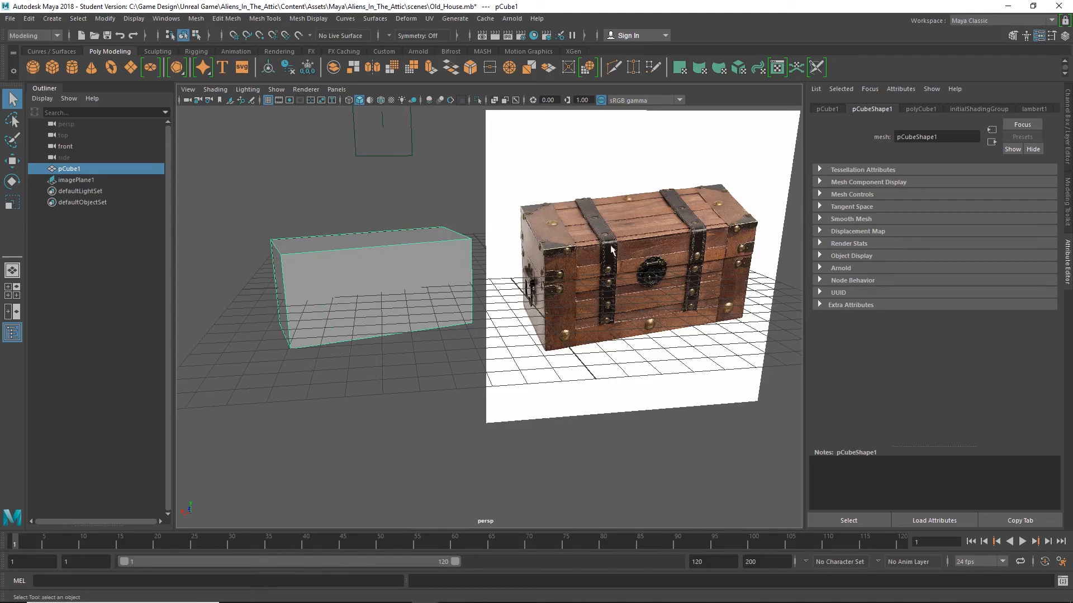
Step: Cycle the cube through its vertex, edge and face component modes and select several of its faces one at a time
click(556, 214)
click(384, 284)
right_drag(360, 263, 304, 267)
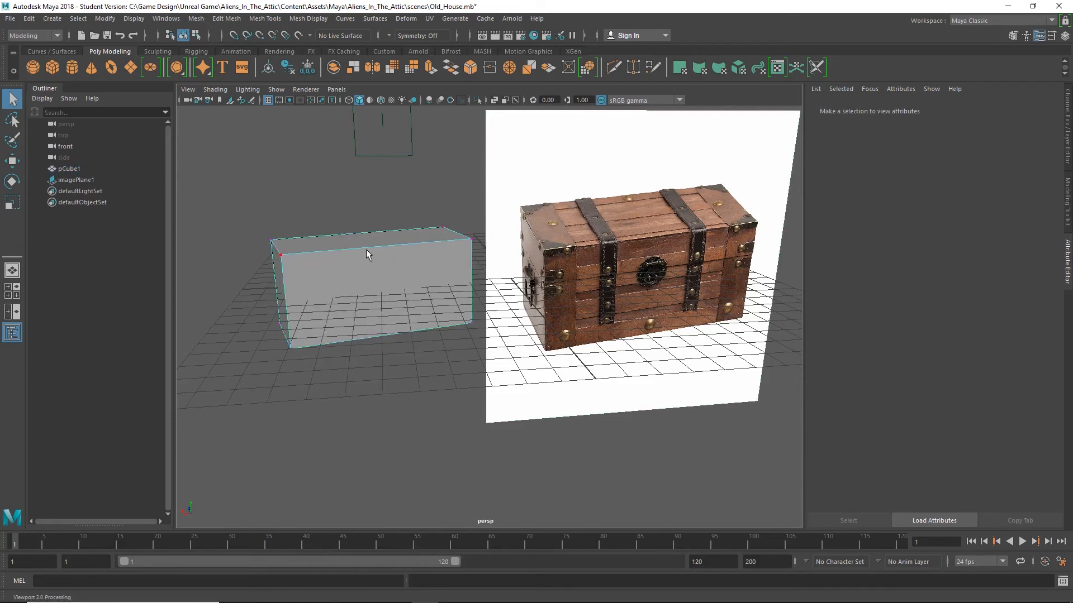
right_drag(366, 255, 366, 225)
right_drag(323, 259, 321, 288)
click(372, 290)
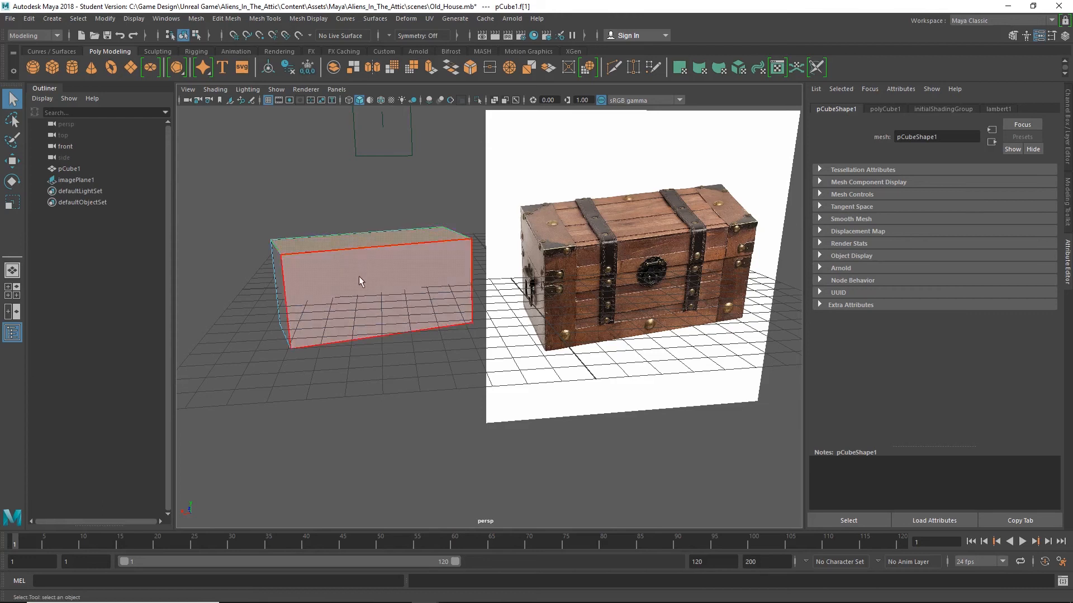
click(281, 306)
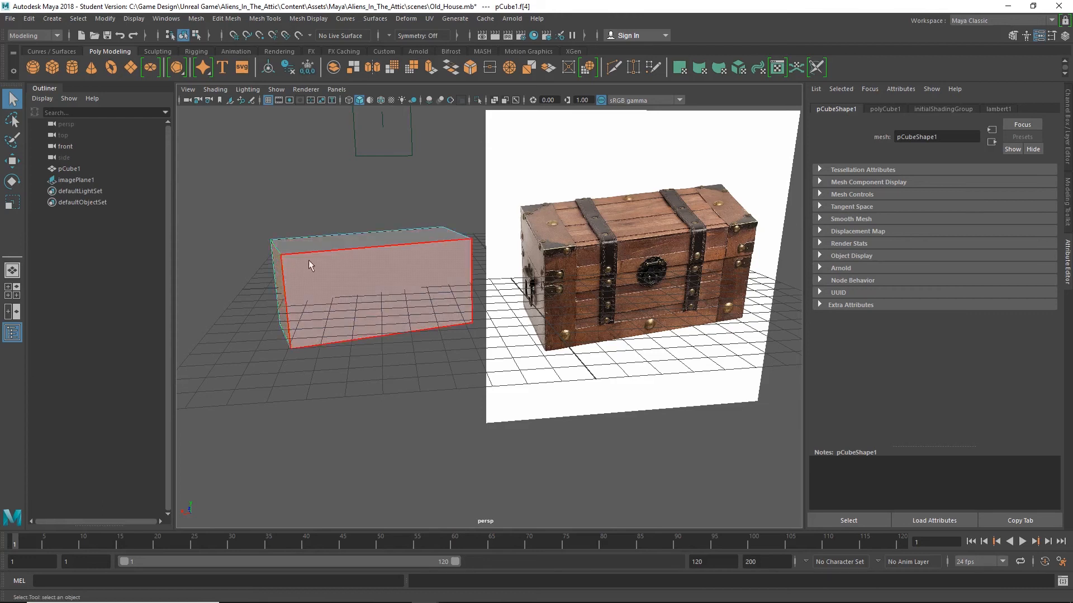
click(371, 278)
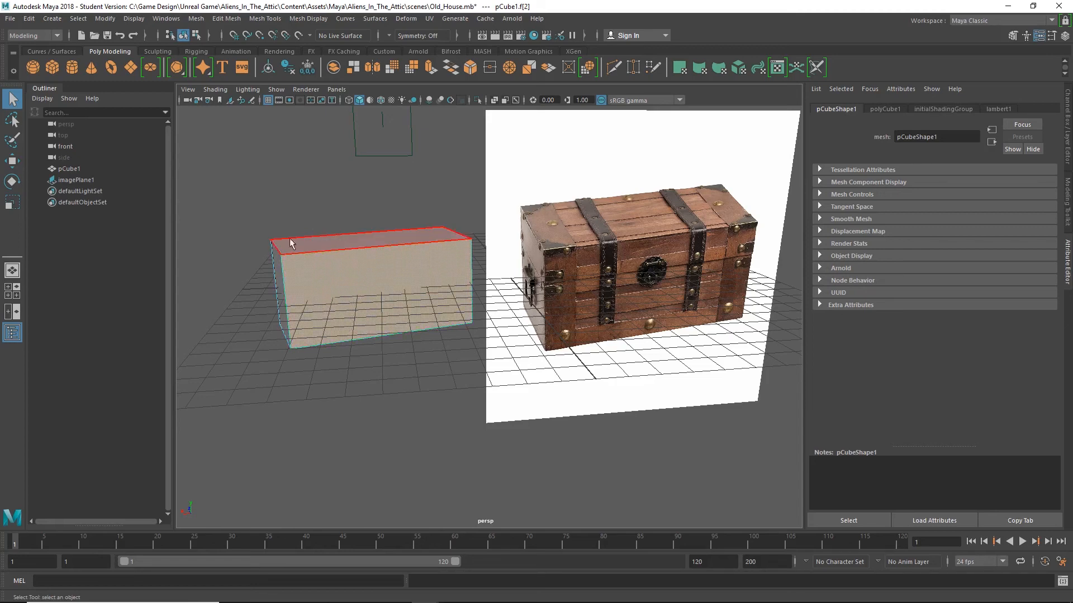
Step: Switch the cube to edge mode and use Insert Edge Loop to add one vertical loop near each end
right_click(334, 270)
click(332, 241)
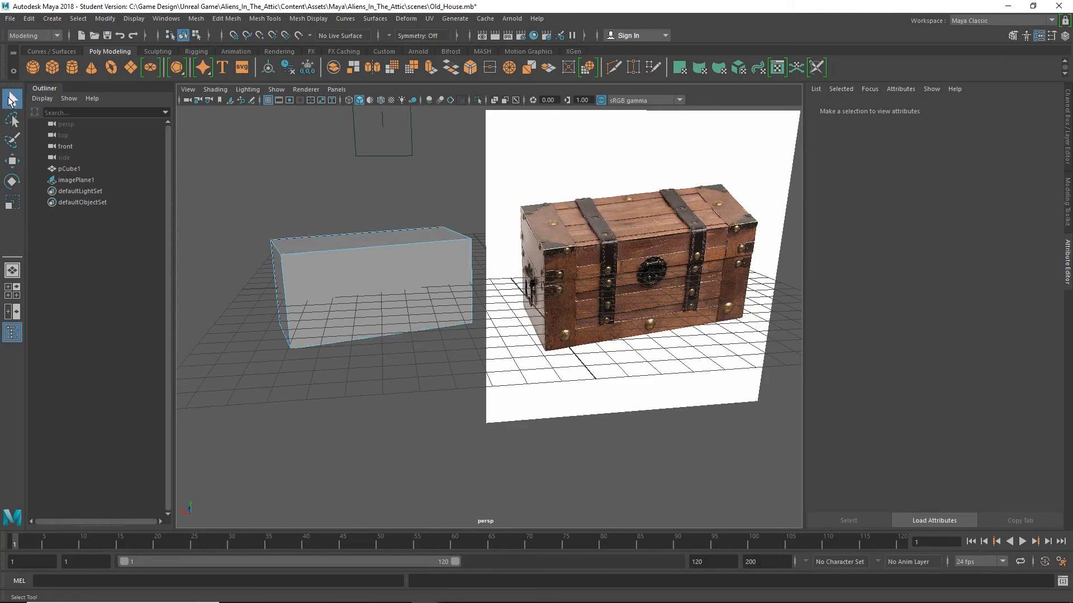
right_click(351, 253)
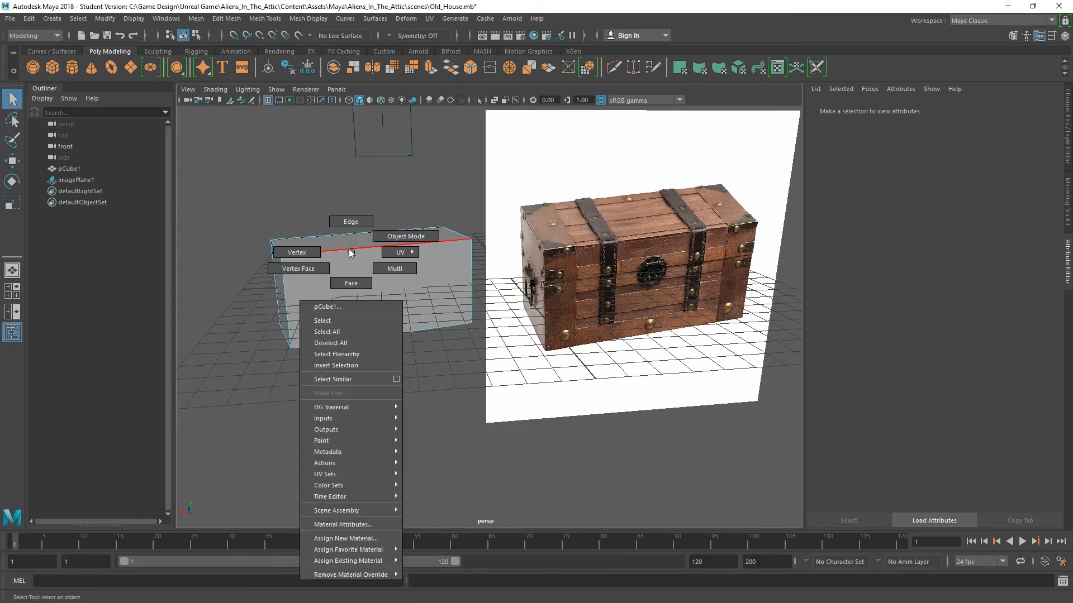
click(273, 19)
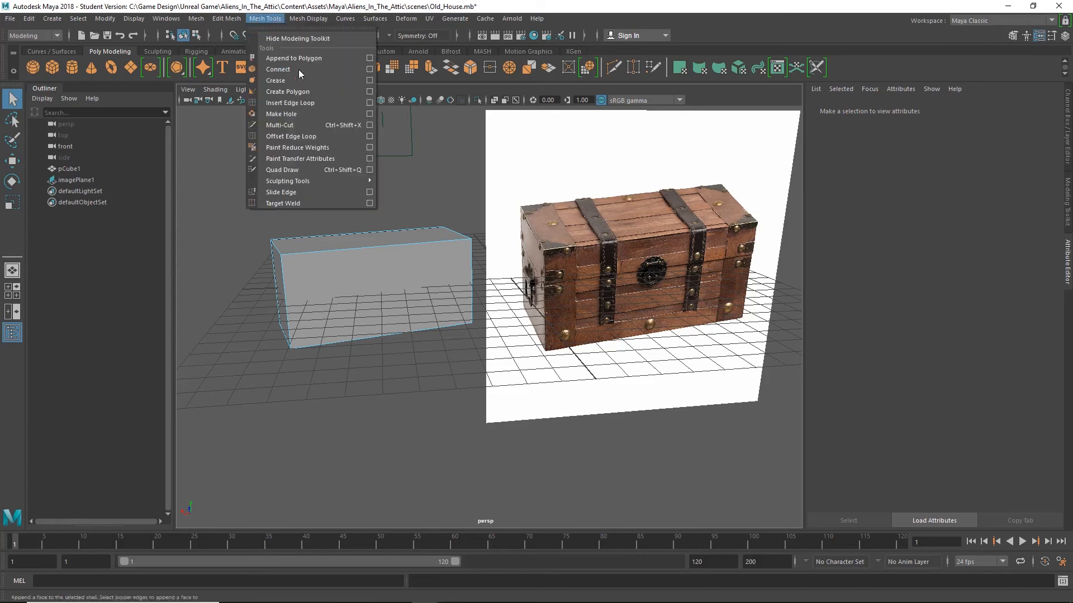
click(311, 104)
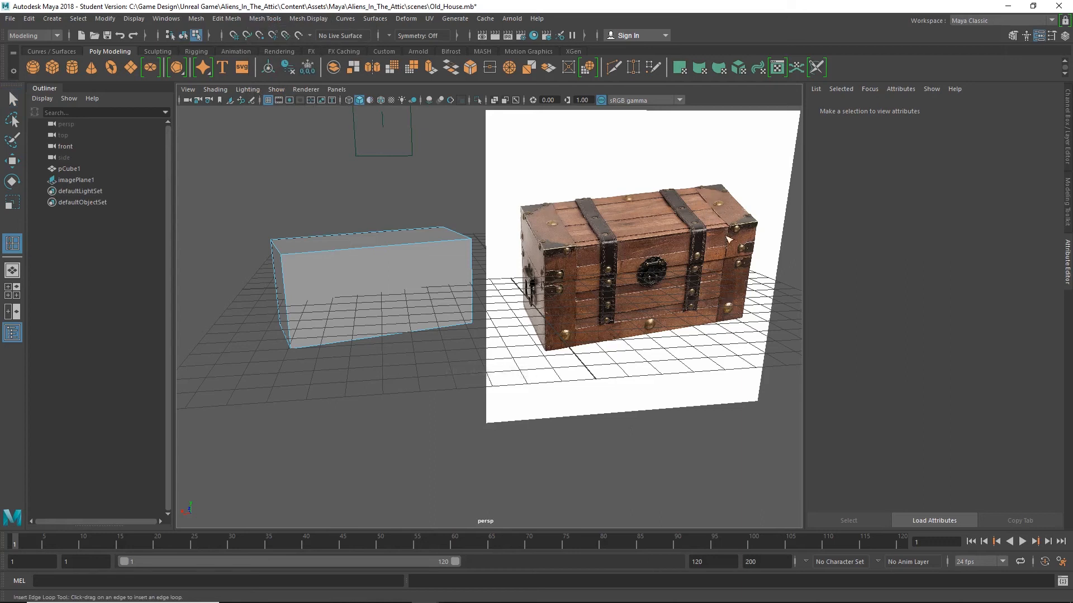
click(305, 256)
click(447, 241)
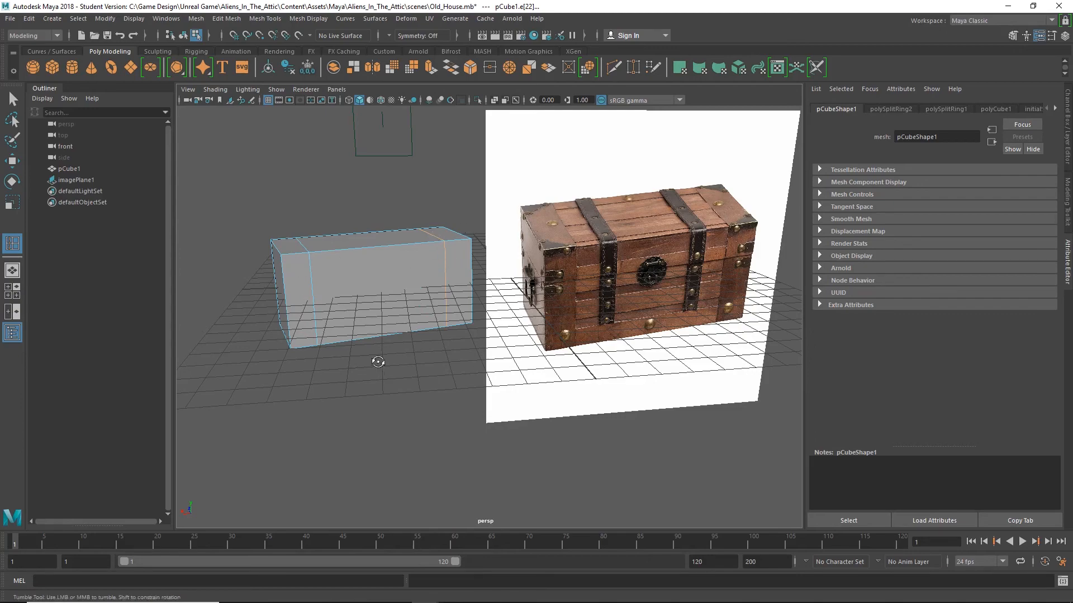
alt+drag(373, 364, 391, 330)
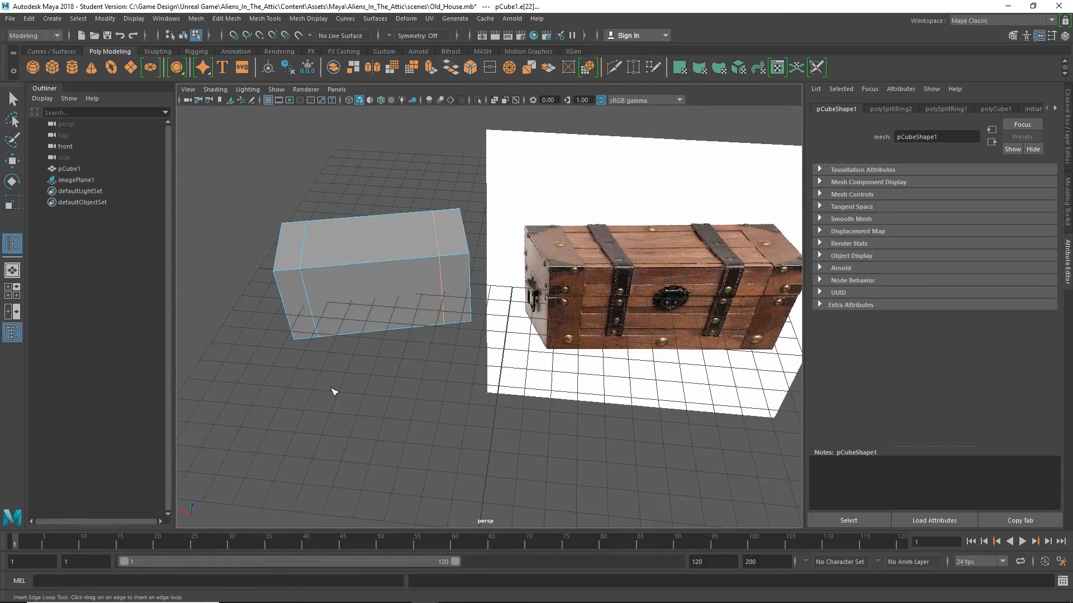
Step: Undo both edge loops just inserted in the cube
click(509, 314)
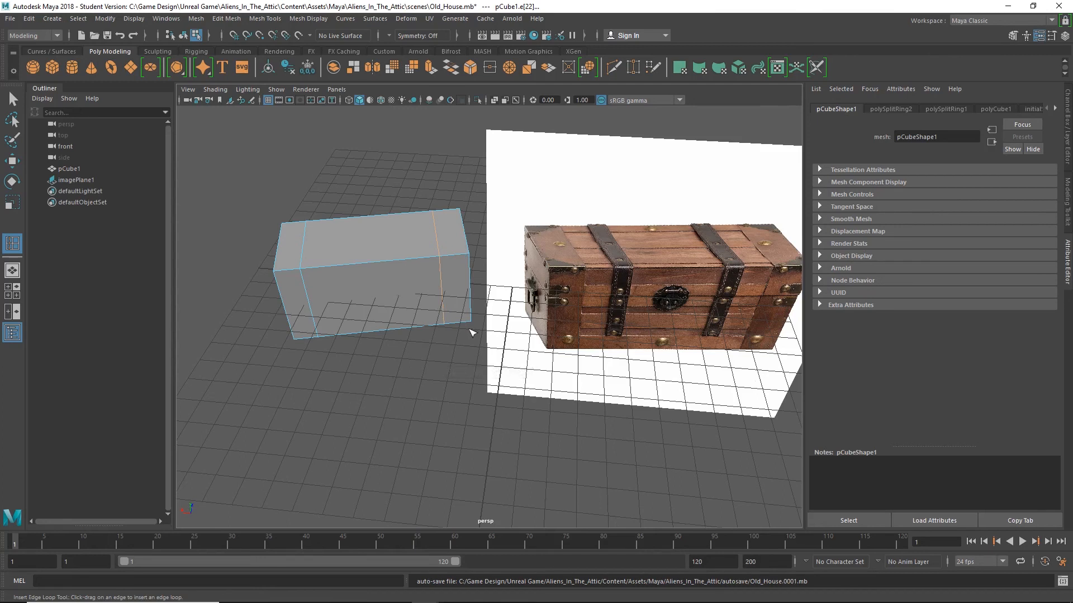
key(ctrl+z)
key(ctrl+z)
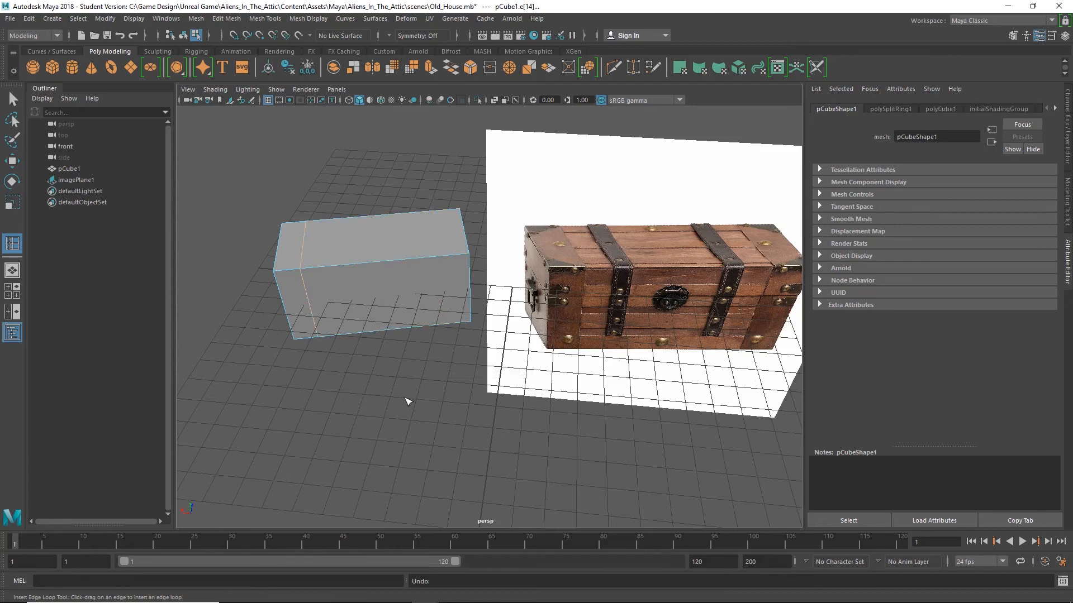
Step: Turn on Object X symmetry in the Modeling Toolkit
click(1067, 198)
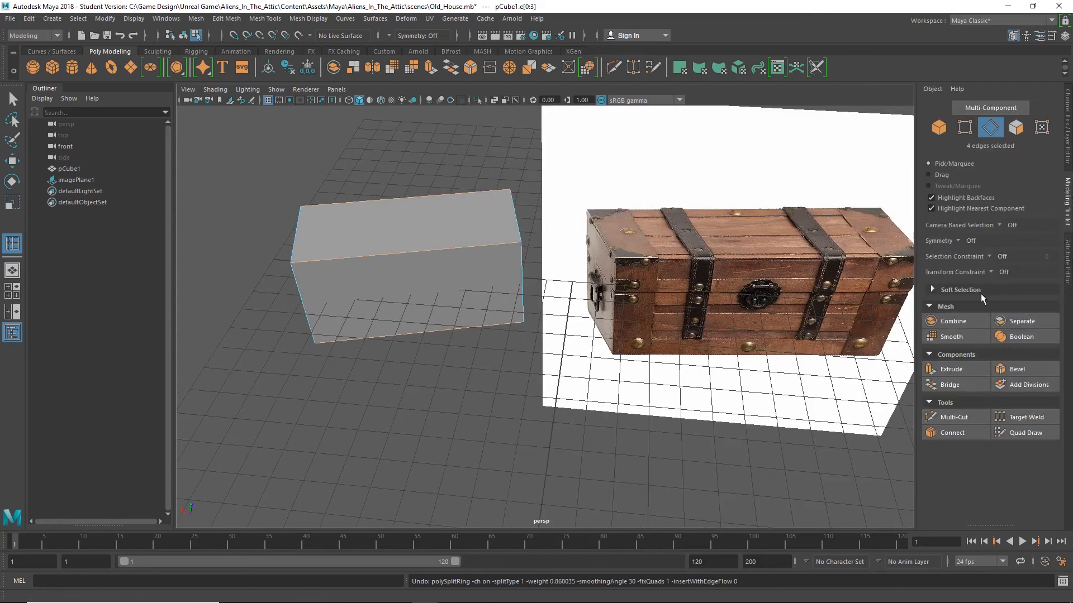
click(958, 240)
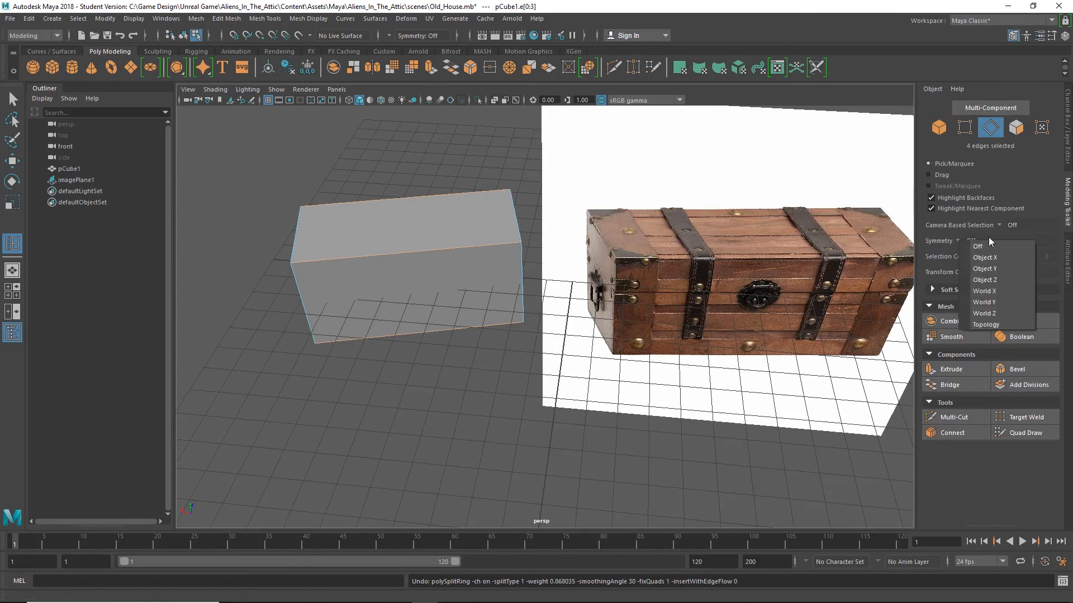
click(954, 239)
click(942, 240)
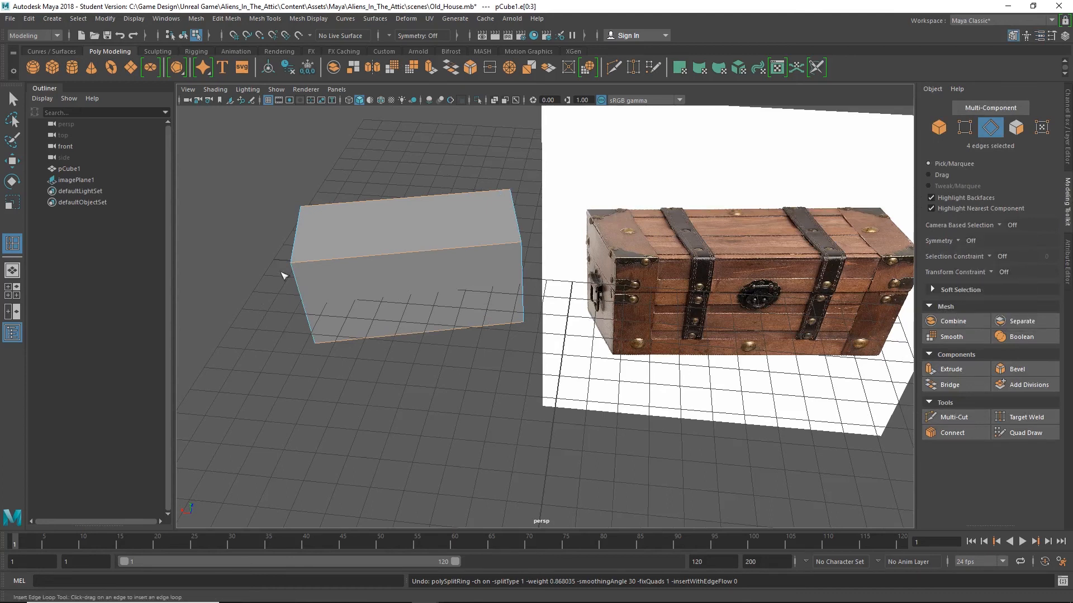
click(11, 162)
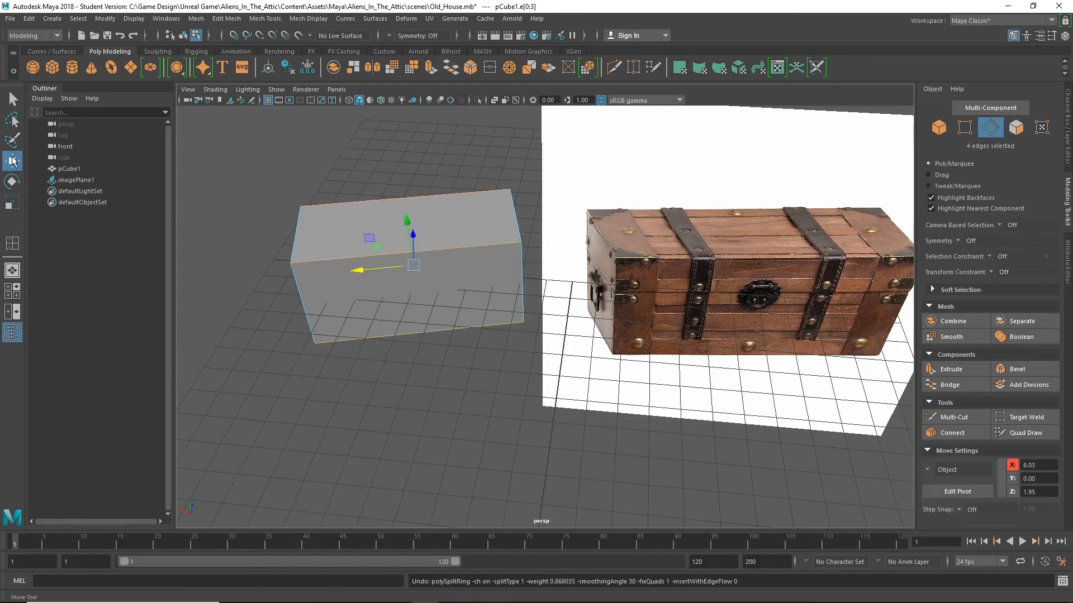
alt+drag(451, 307, 421, 269)
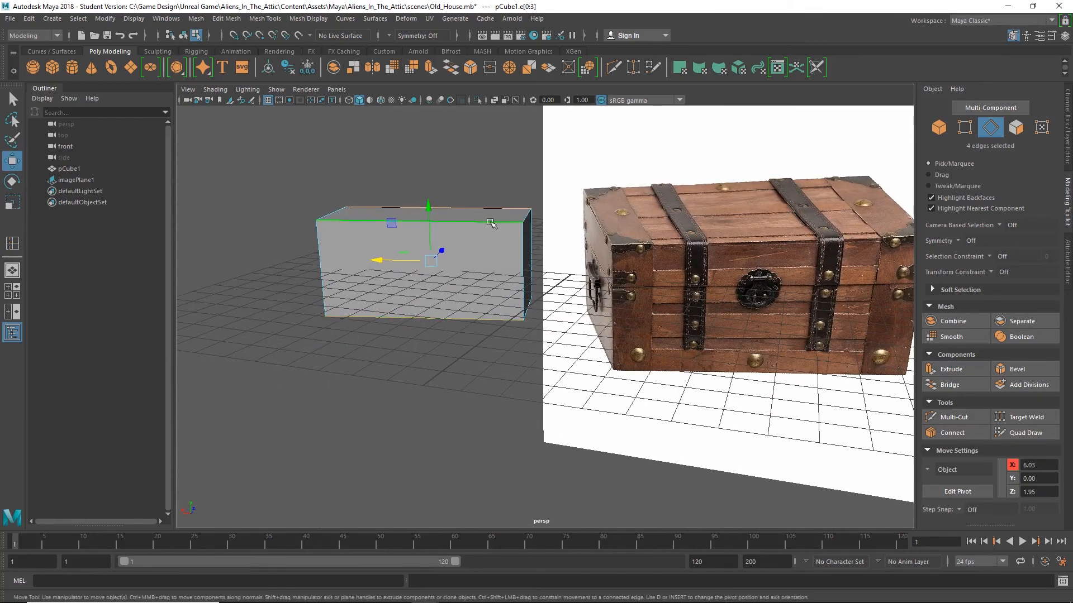
click(954, 240)
click(987, 258)
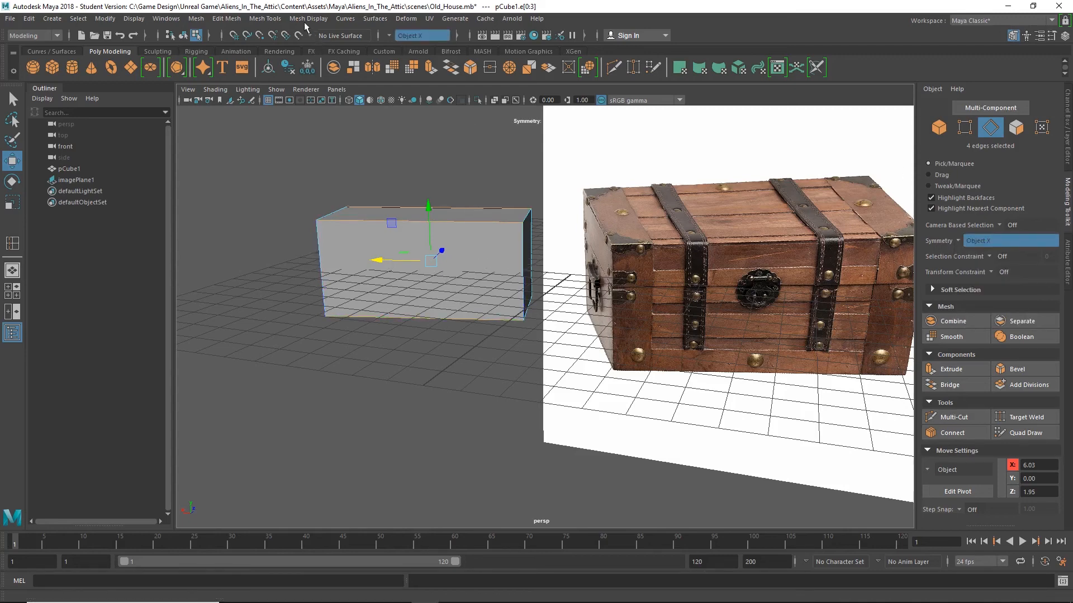
Step: Try to insert a symmetric edge loop from the cube's upper front edge with the Insert Edge Loop tool
click(265, 19)
click(329, 91)
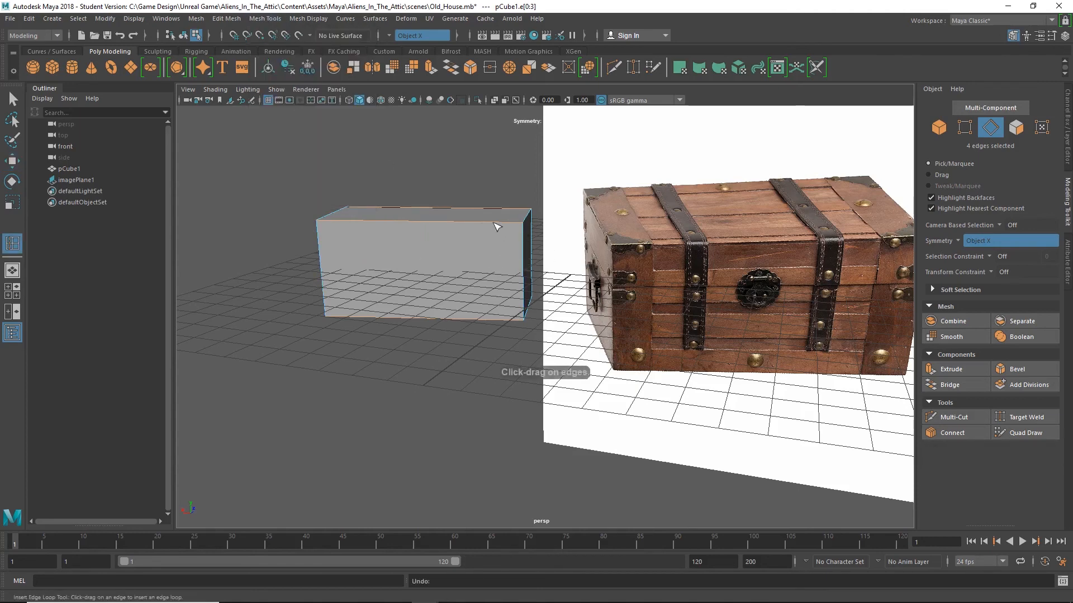
click(496, 225)
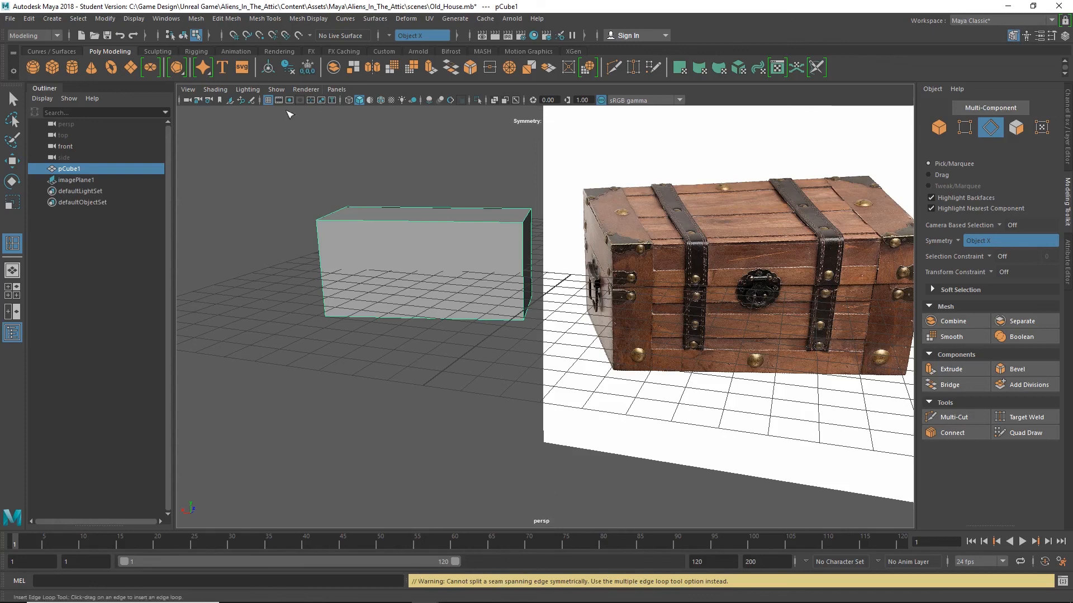
Step: Set the Insert Edge Loop tool to Multiple edge loops and insert two evenly spaced loops across the cube's length
click(271, 20)
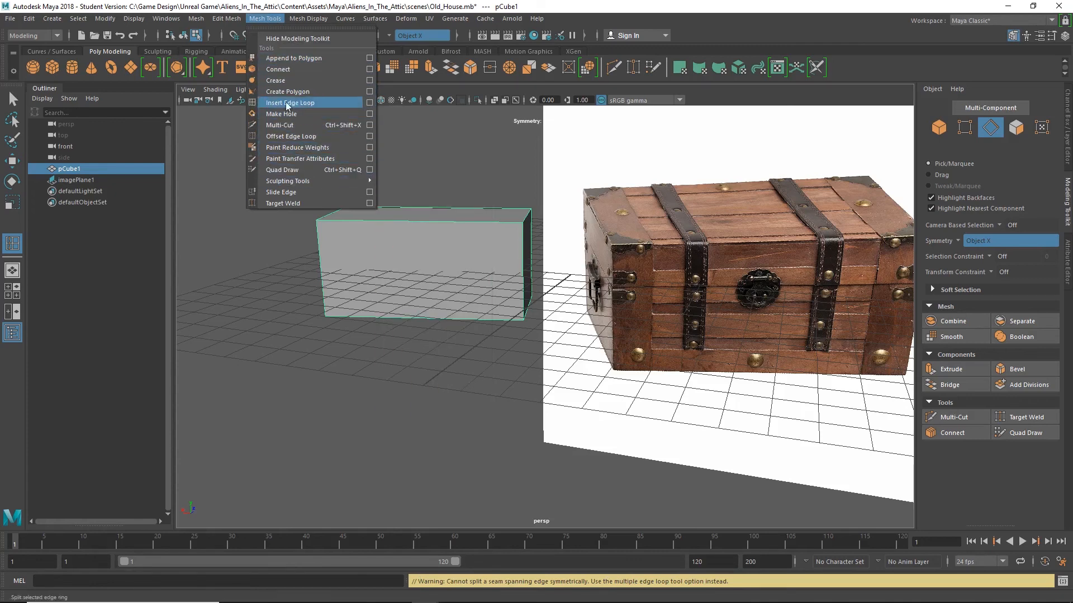
click(369, 102)
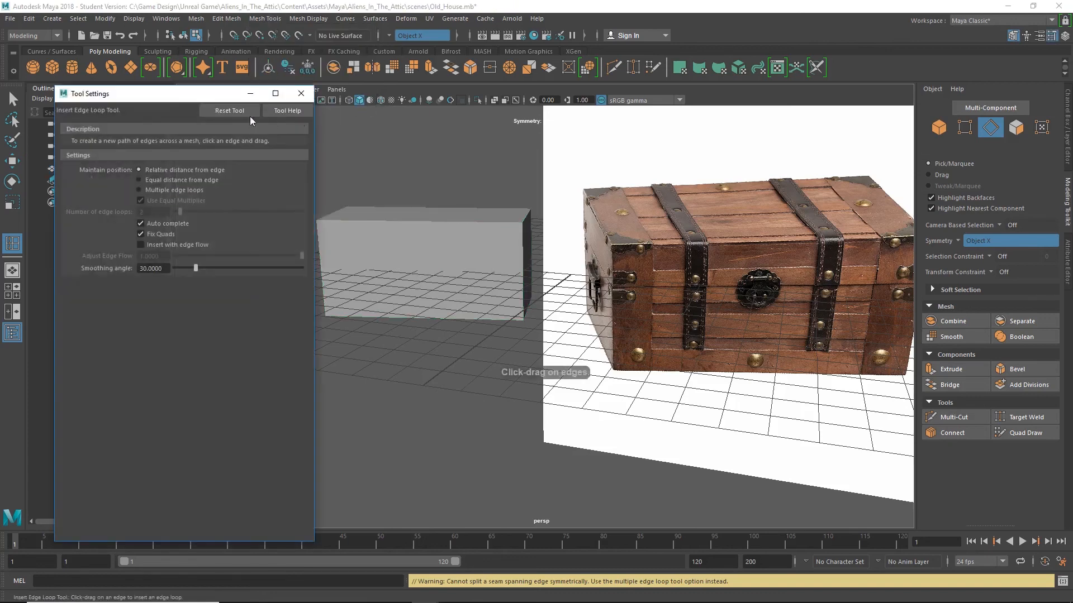
drag(185, 91, 193, 55)
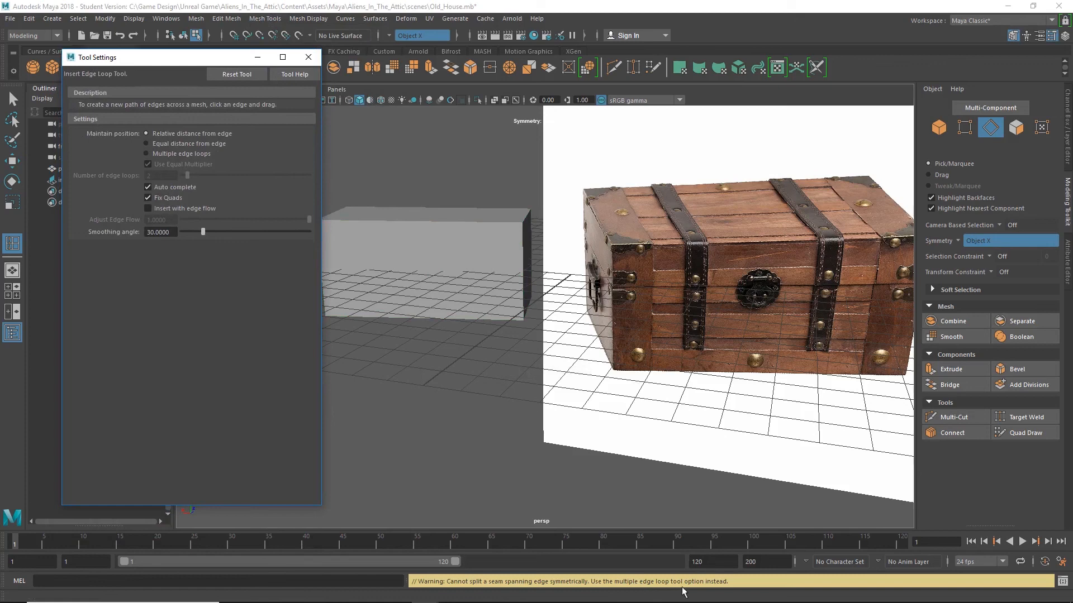
click(150, 153)
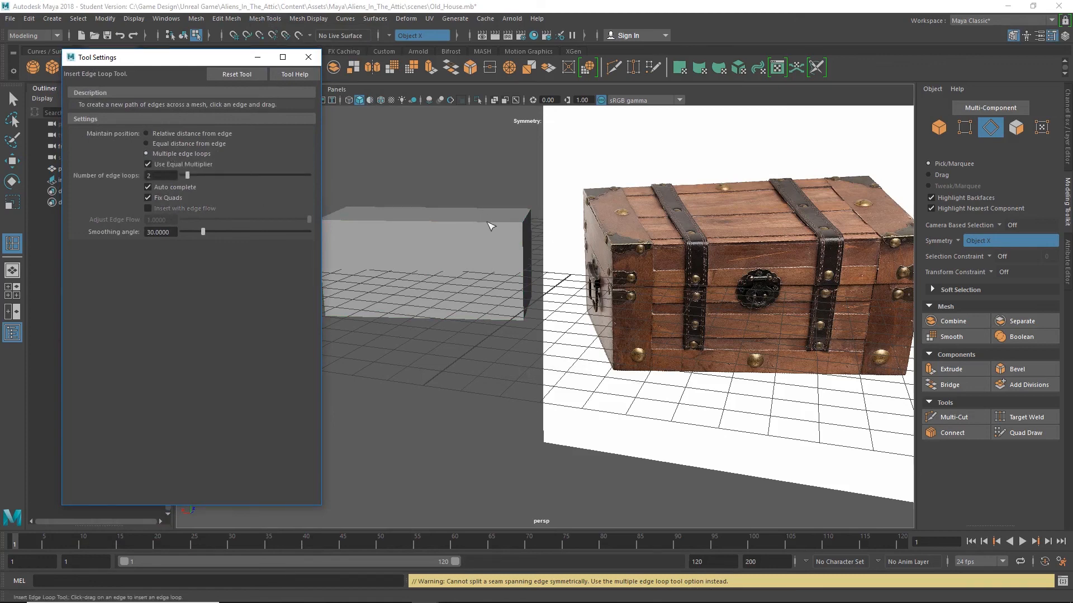
click(487, 221)
click(489, 226)
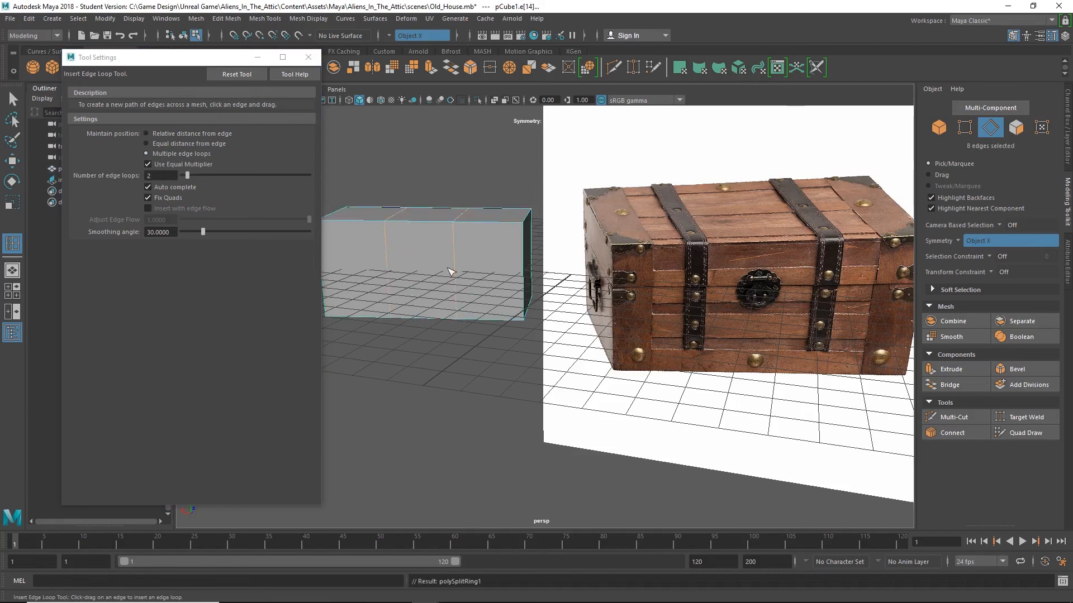
click(309, 58)
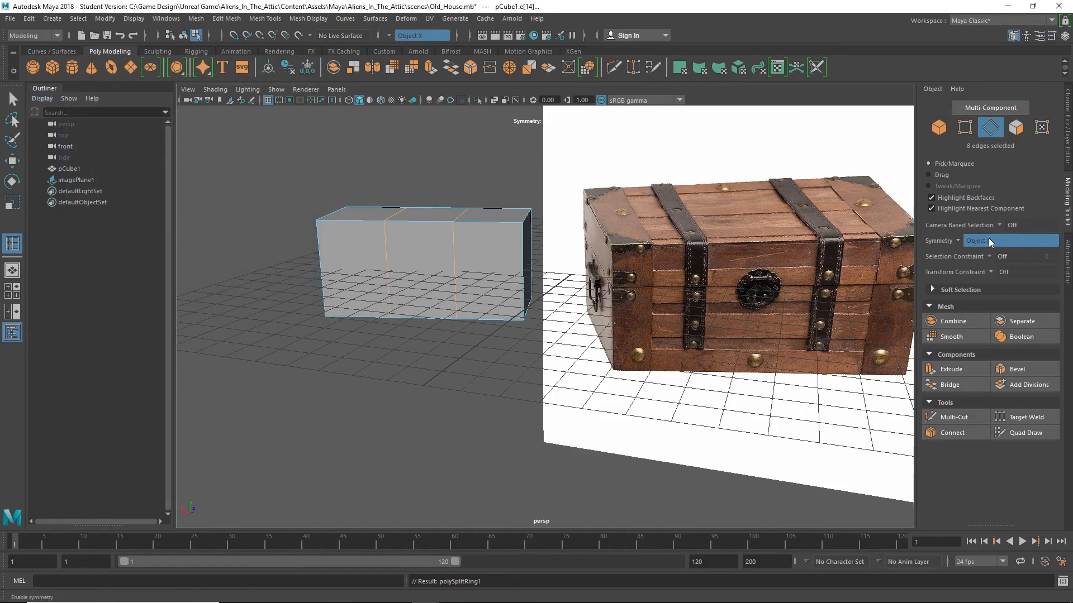
Step: Try moving only the front edges of the two loops symmetrically outward toward the cube's ends
click(14, 100)
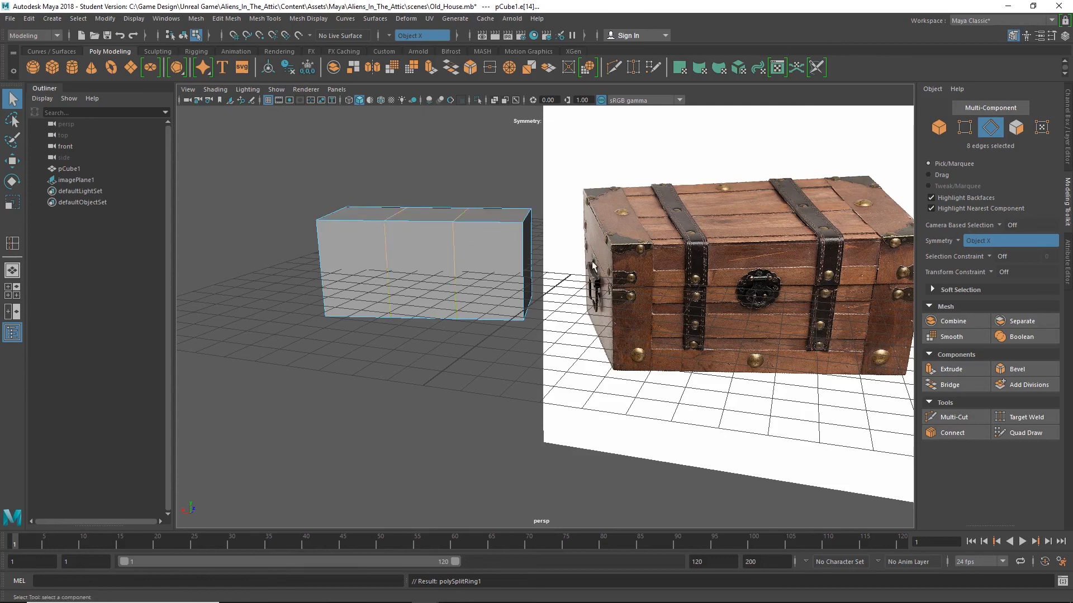
click(454, 254)
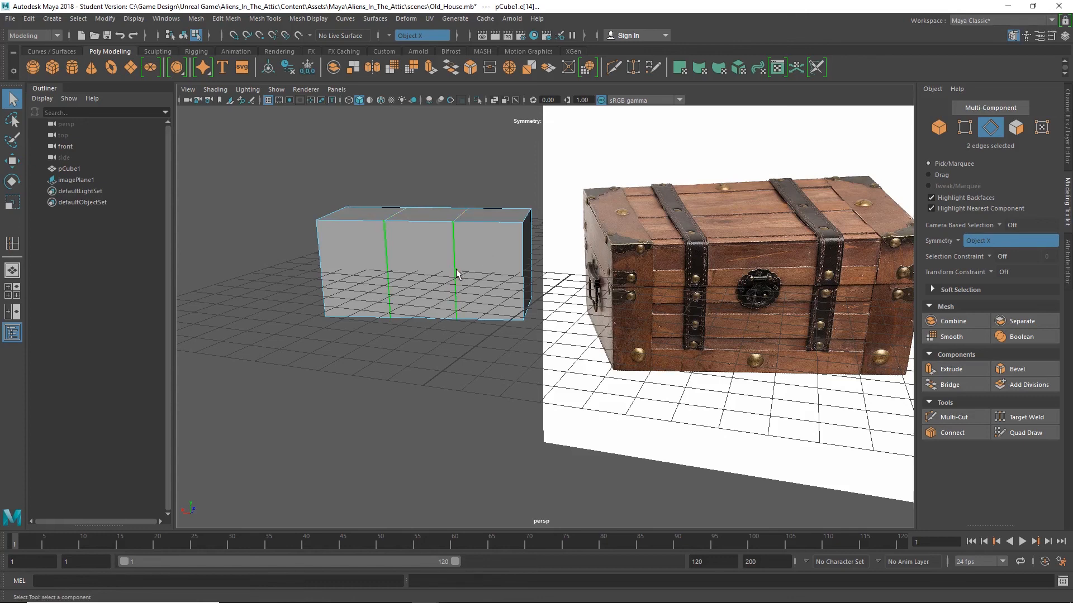
key(w)
drag(413, 271, 457, 211)
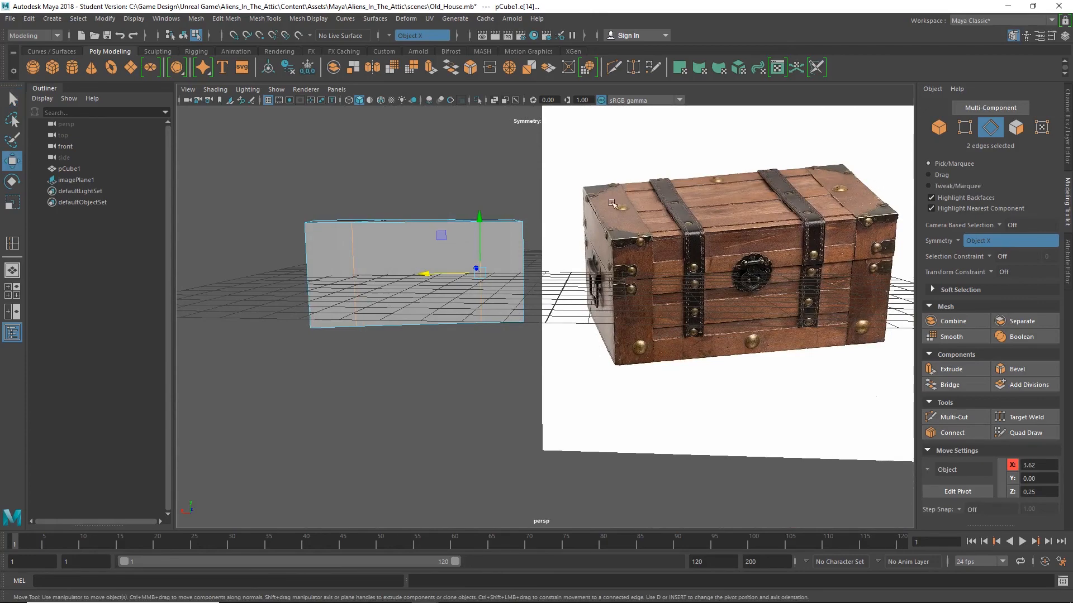
alt+drag(632, 293, 351, 219)
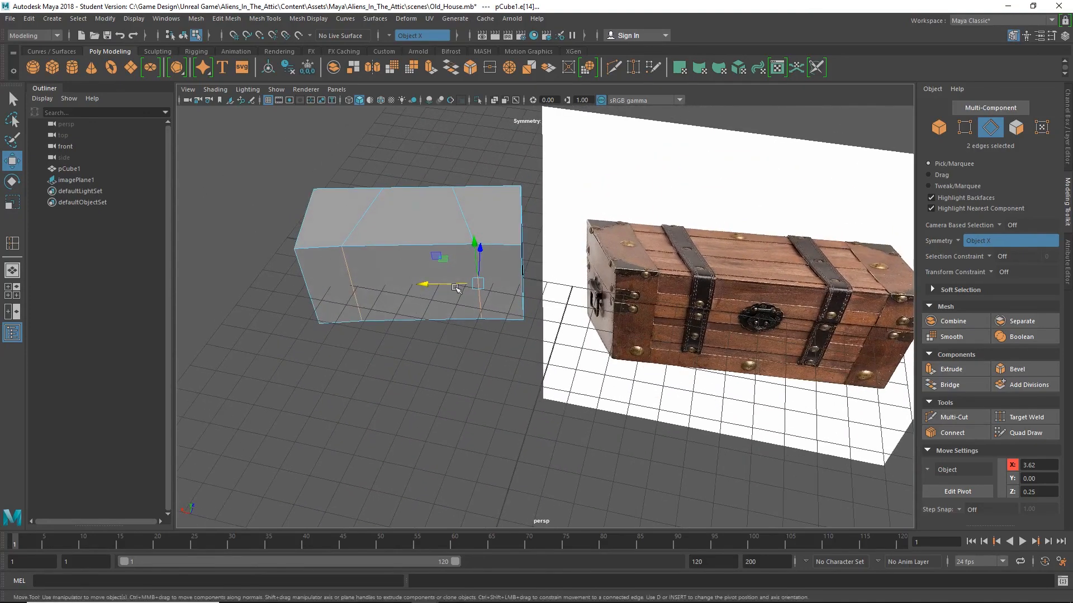
alt+drag(457, 287, 490, 237)
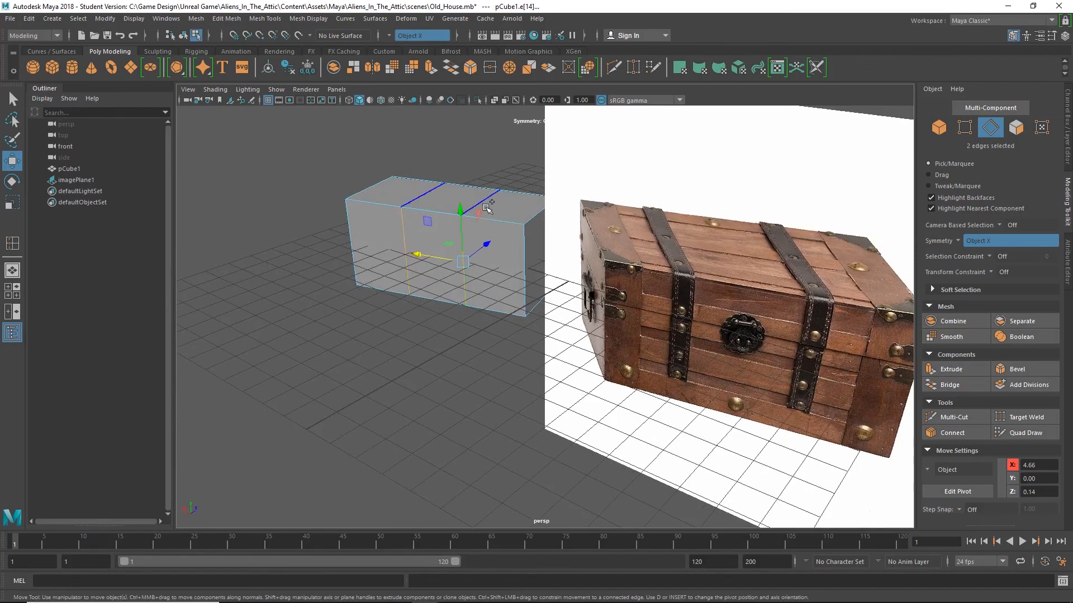
Step: Try moving all edges of both loops symmetrically outward toward the cube's ends, and undo the move
alt+drag(483, 202, 520, 269)
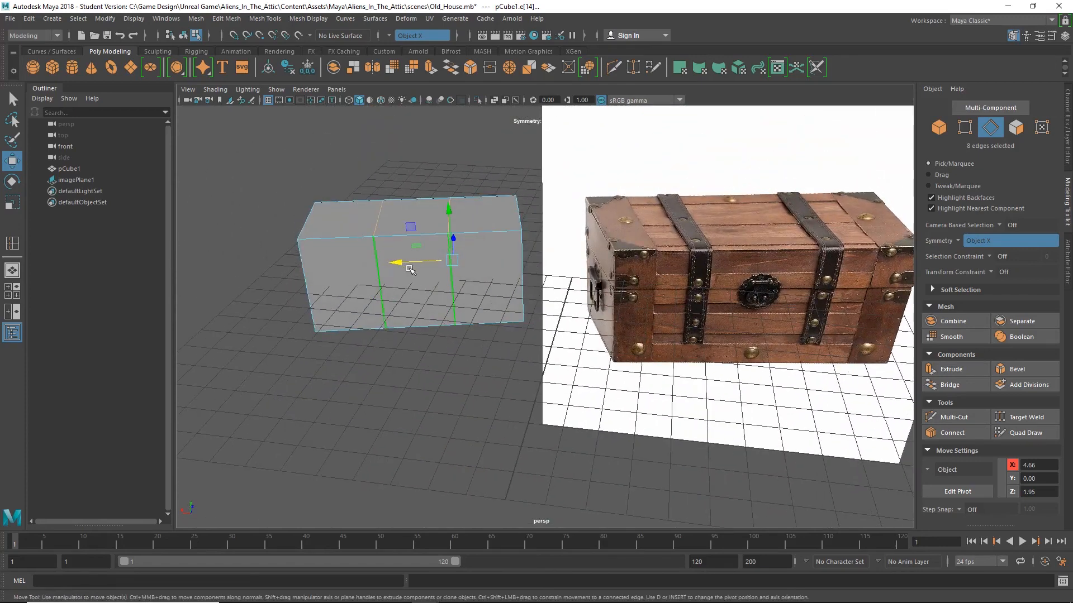
drag(403, 263, 407, 263)
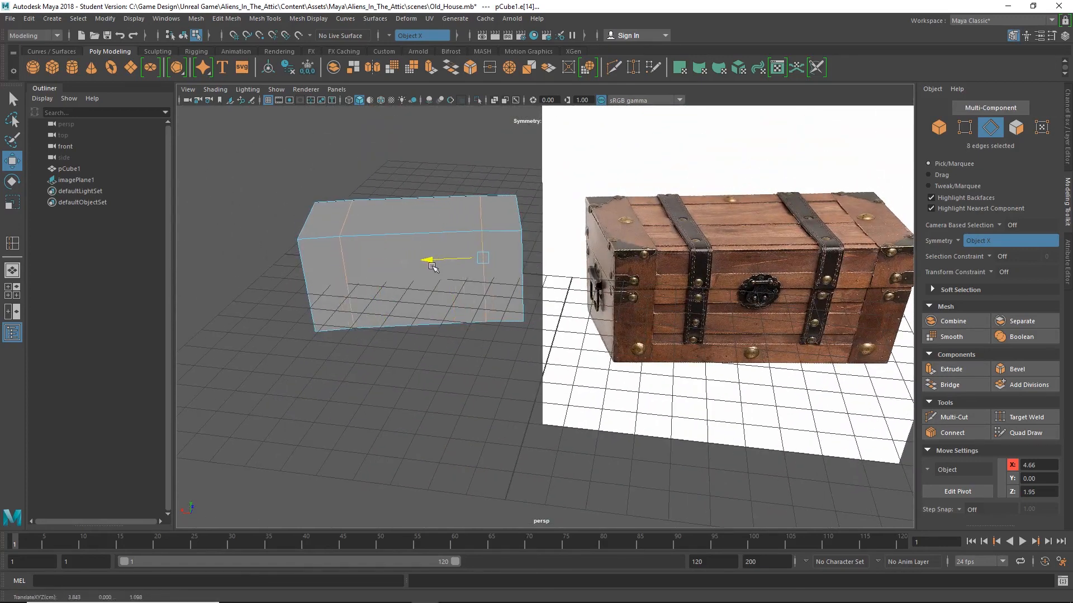
alt+drag(435, 280, 337, 251)
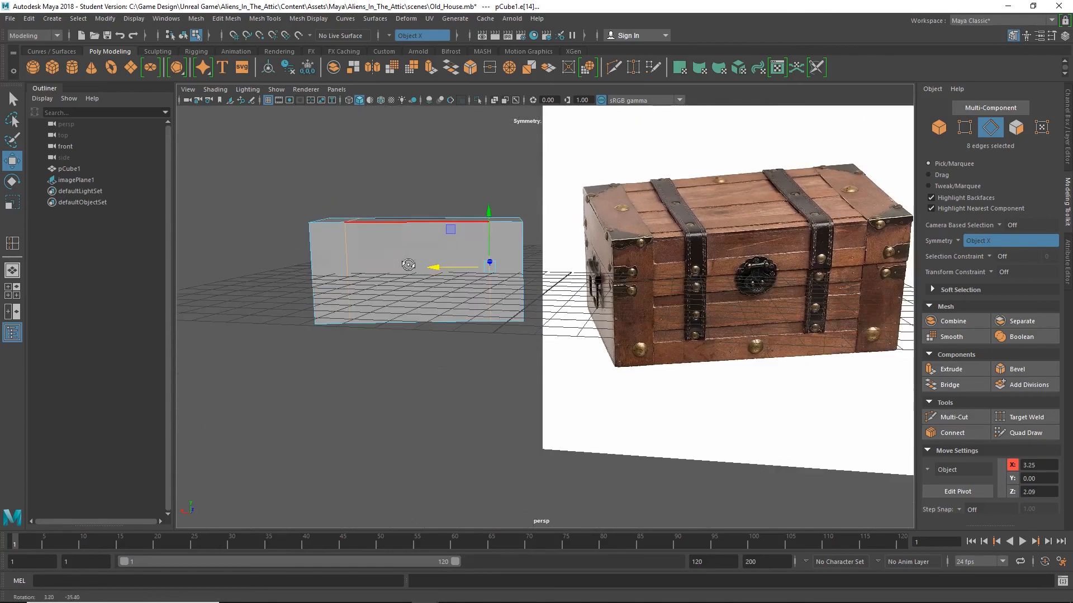
alt+drag(495, 259, 373, 235)
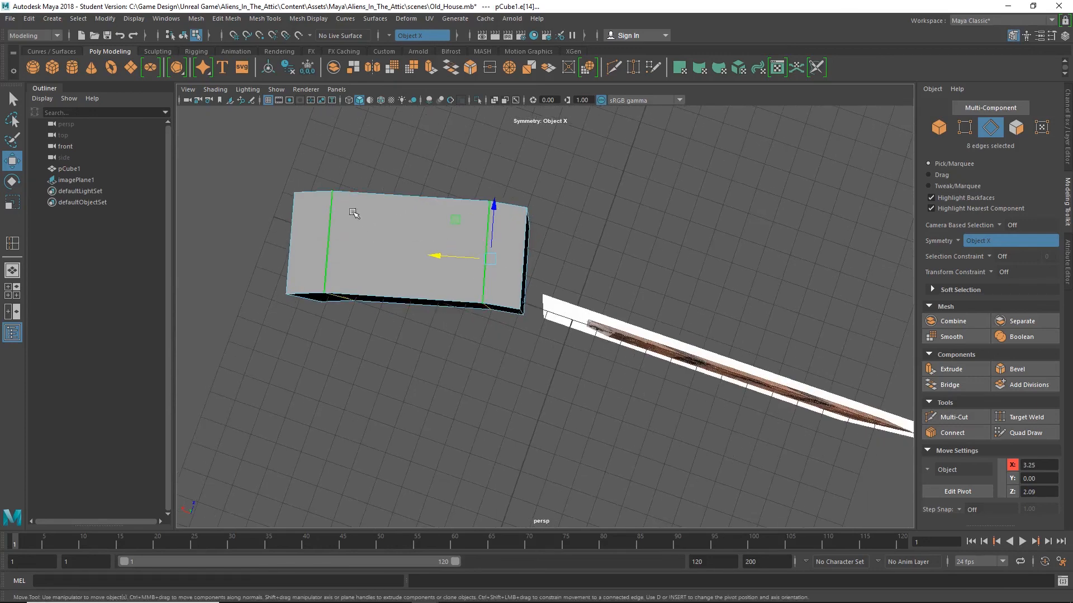
alt+drag(476, 205, 459, 285)
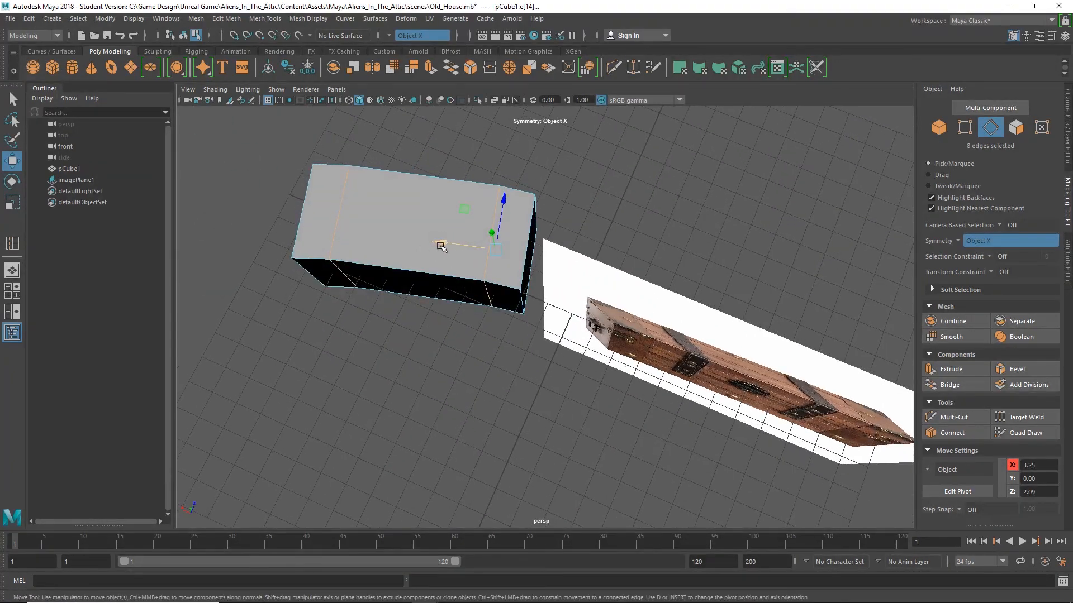
alt+drag(515, 229, 559, 220)
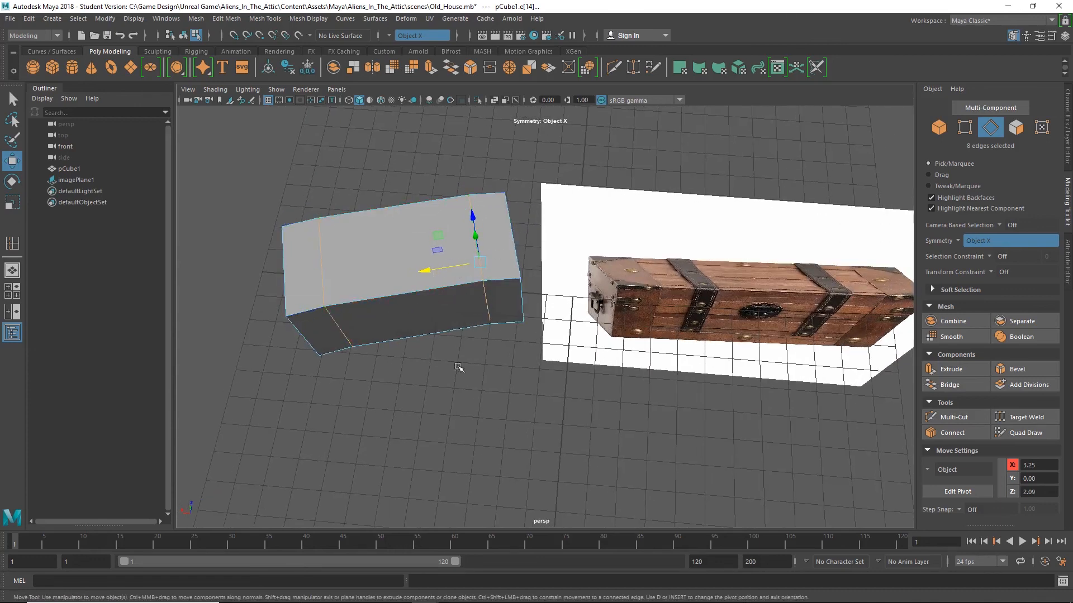
key(ctrl+z)
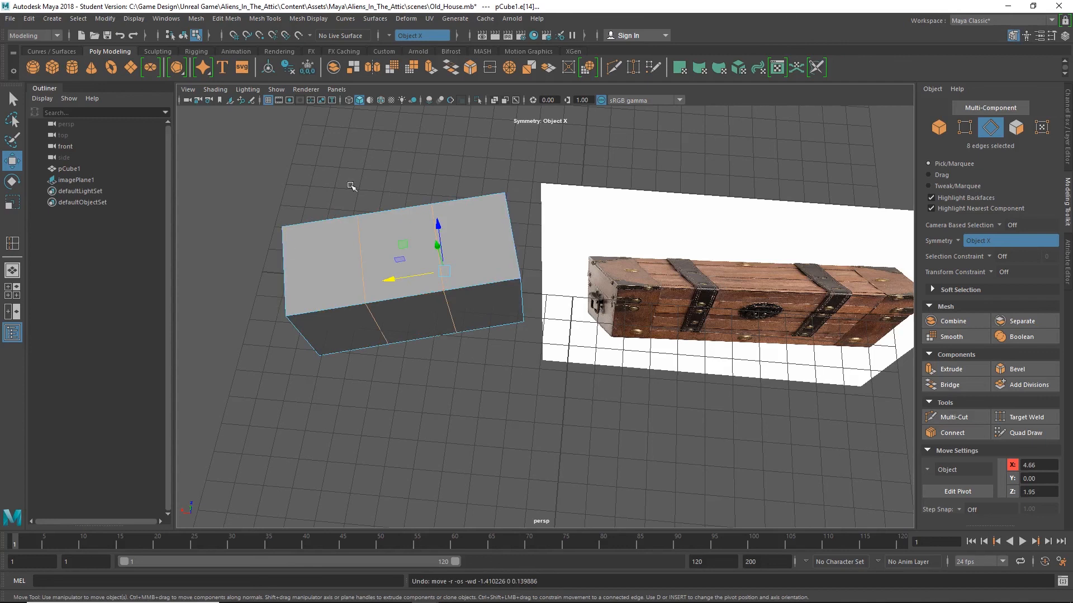